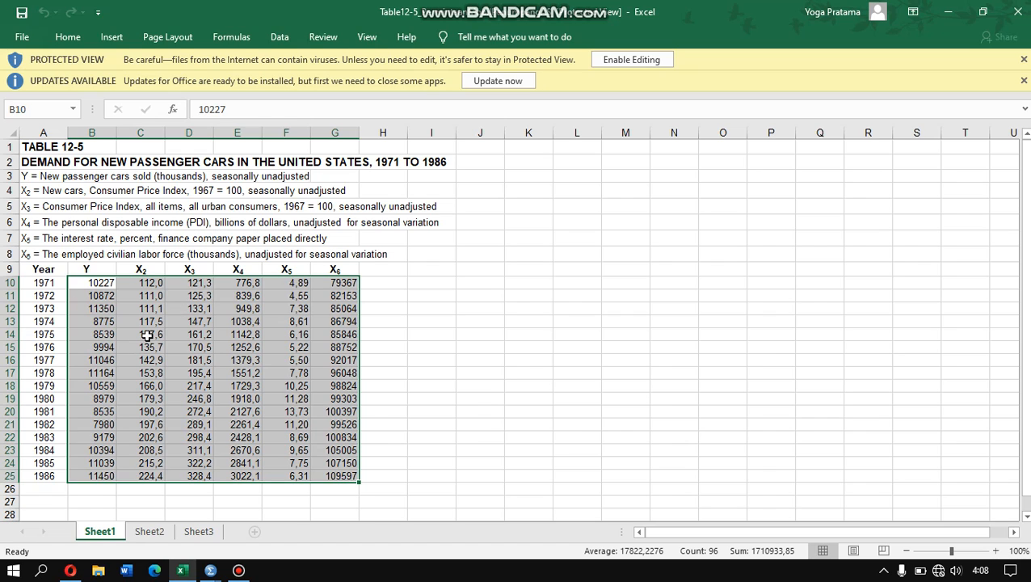
Switch to the SPSS Data Editor and select the values of Y and X1 to X5 for all 16 cases
left_click(213, 573)
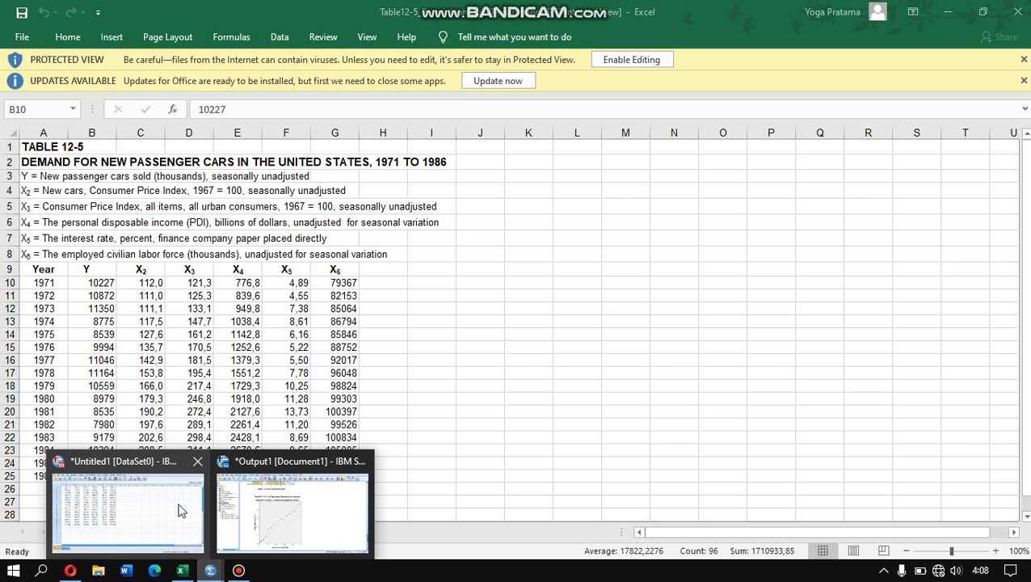
left_click(162, 506)
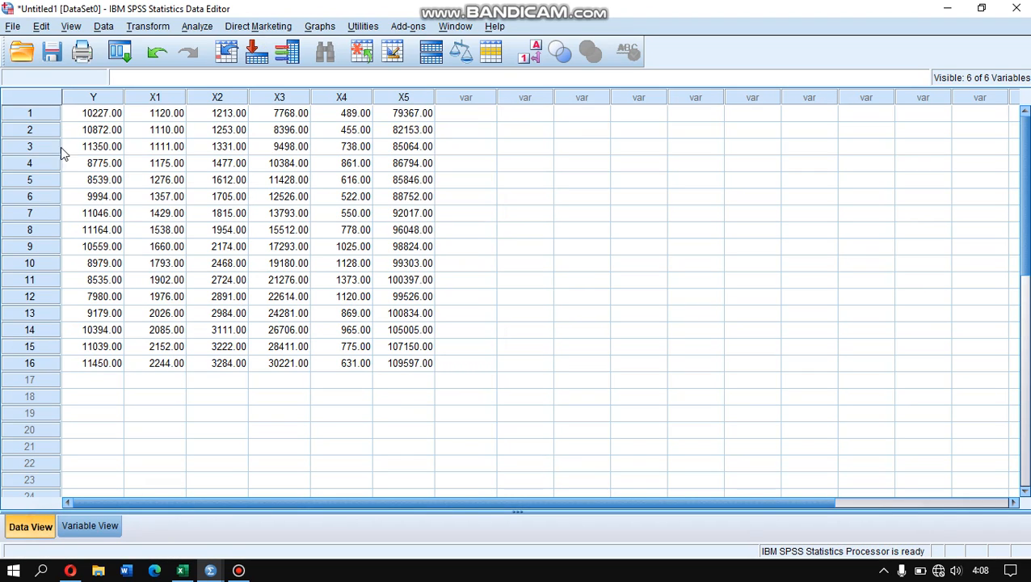
left_click_drag(89, 119, 437, 369)
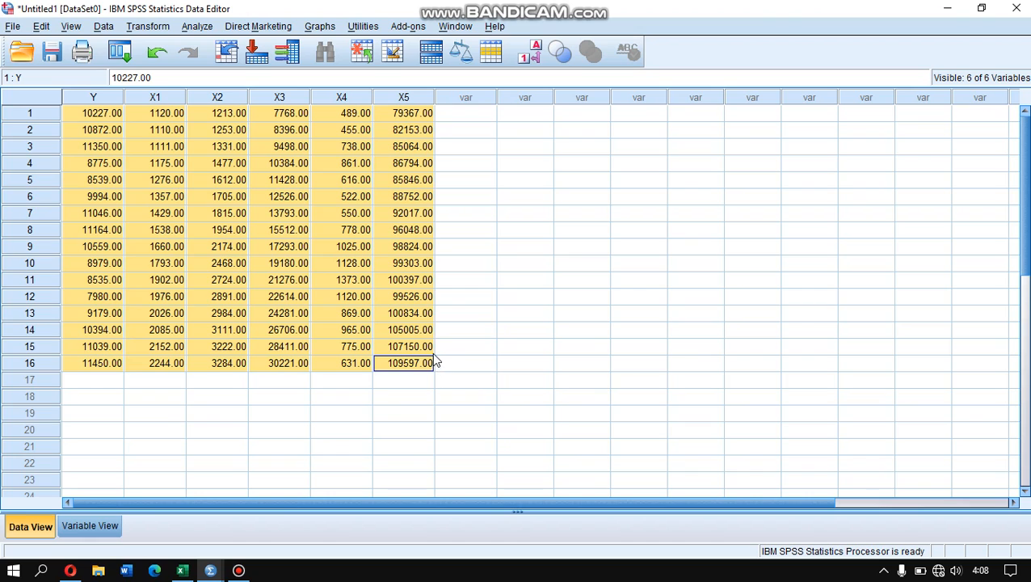
Go through the names of the variables Y and X1 to X5 in the variable definitions
left_click(94, 527)
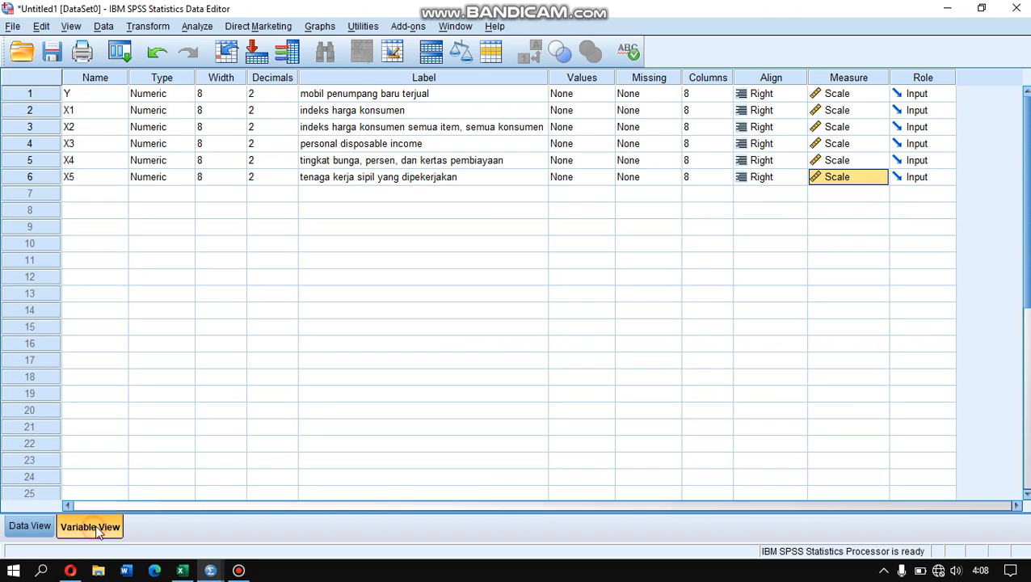
left_click(106, 95)
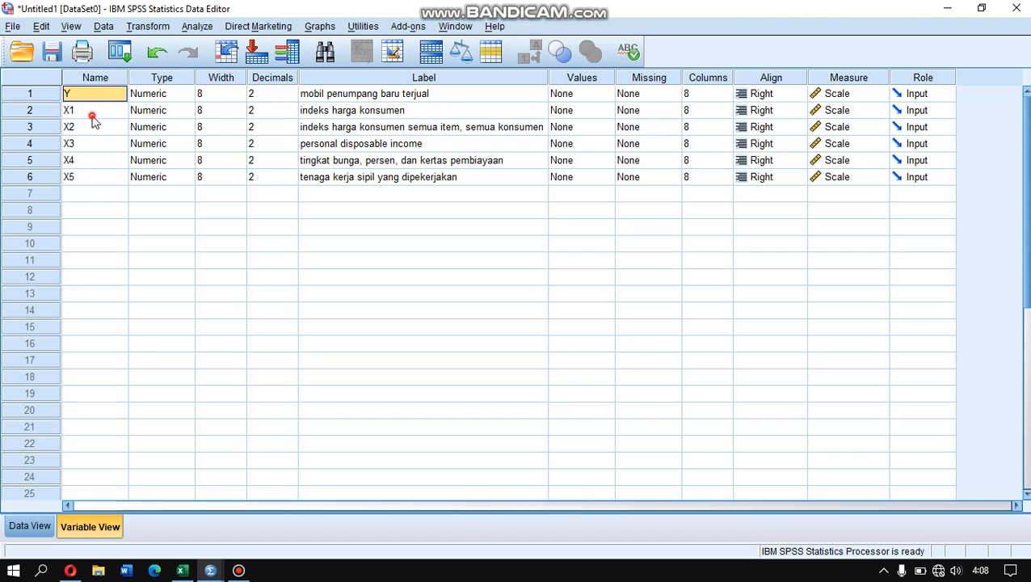
left_click(93, 112)
left_click(93, 128)
left_click(92, 144)
left_click(94, 162)
left_click(95, 177)
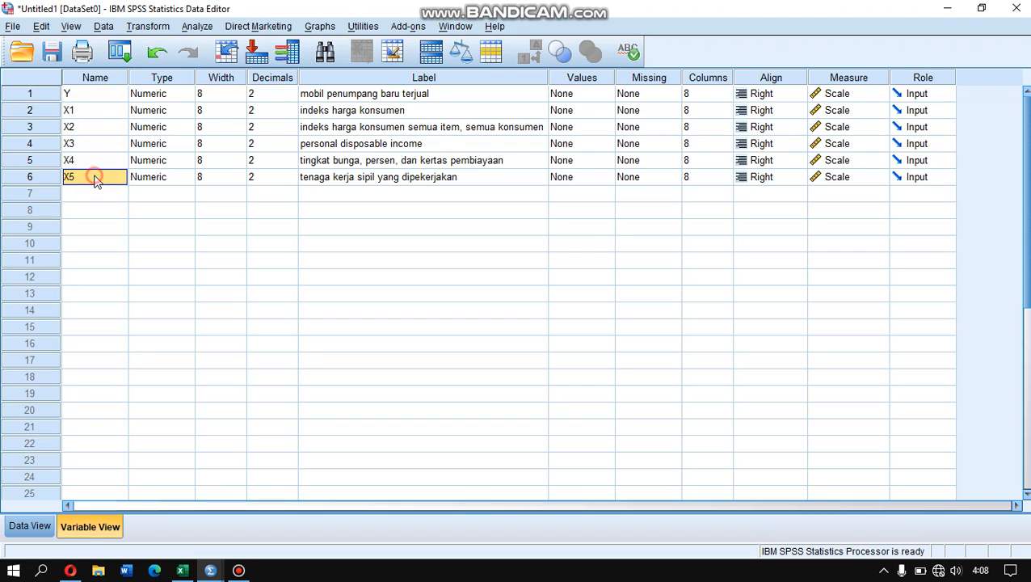
Review which label belongs to each variable, from Y through the predictors to X5
left_click(95, 96)
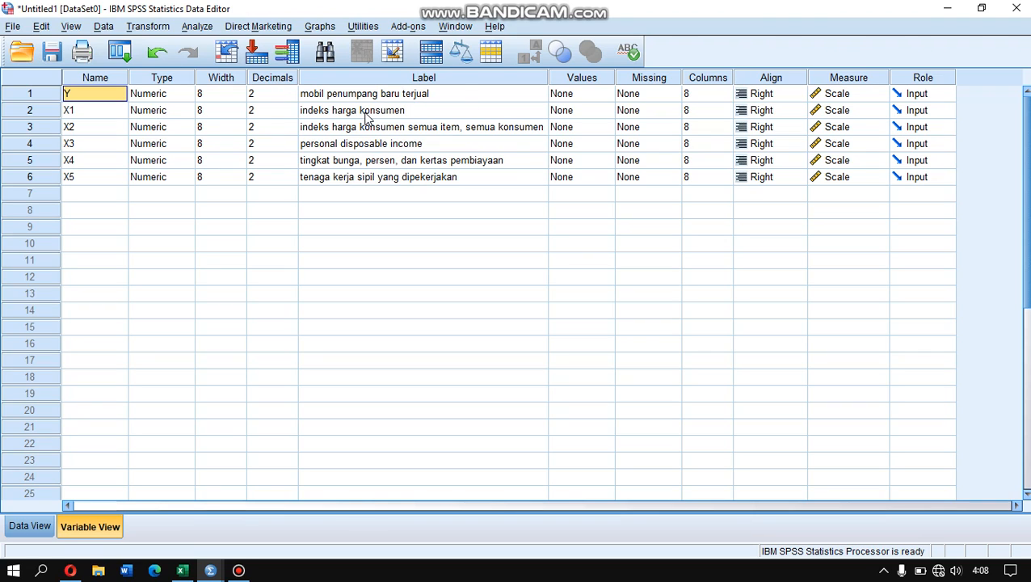
left_click(113, 130)
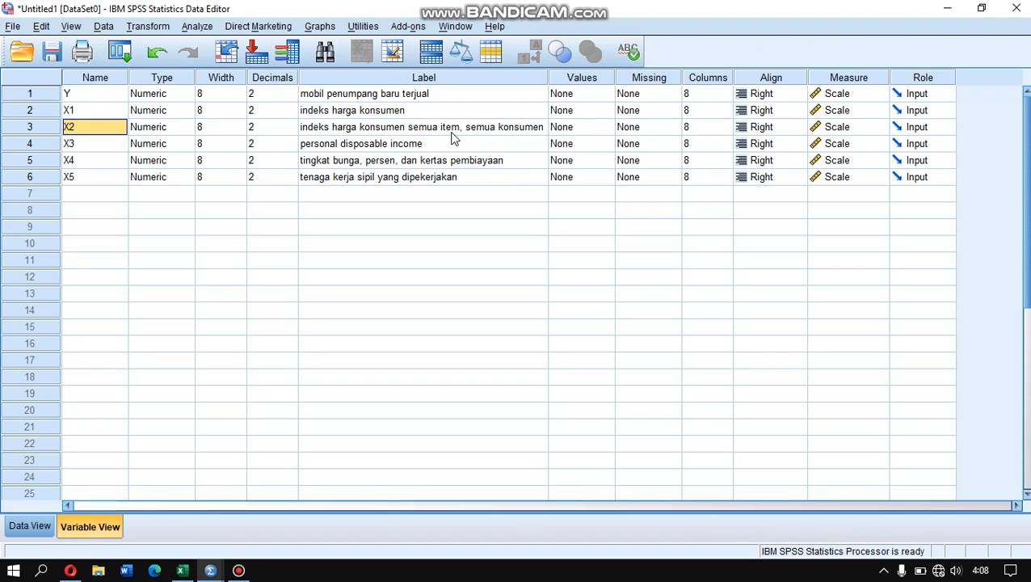
left_click(89, 143)
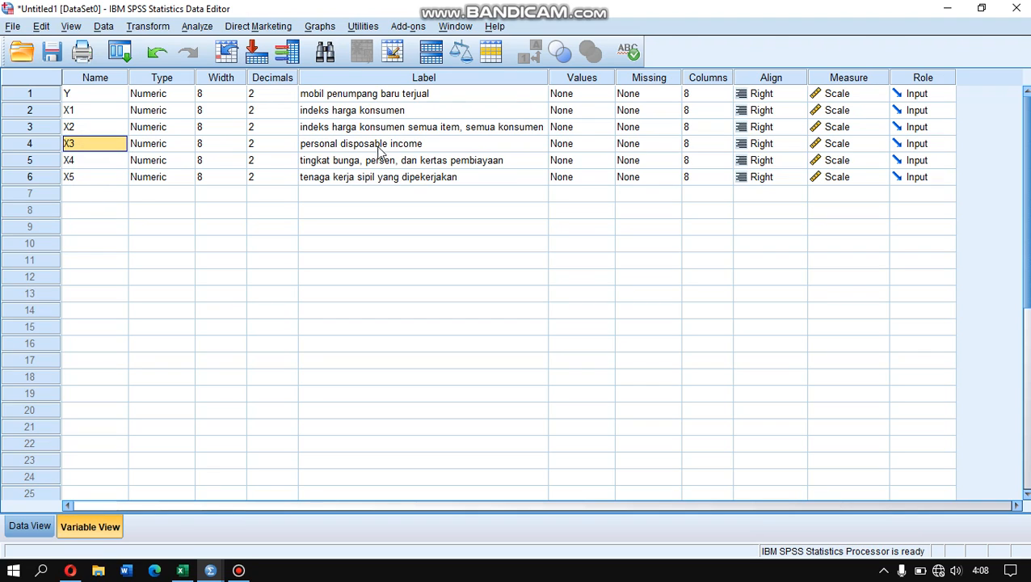
left_click(78, 161)
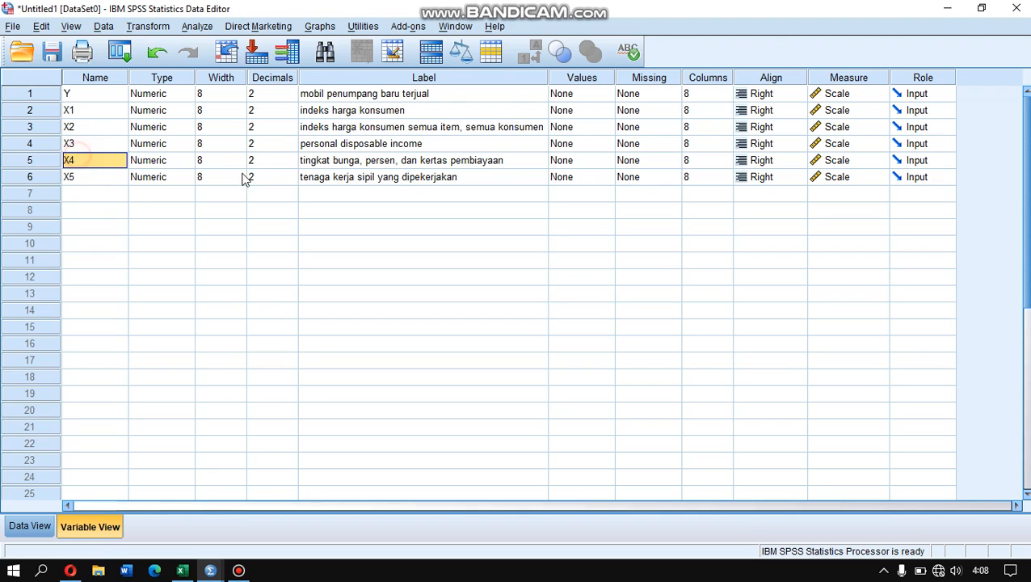
left_click(351, 166)
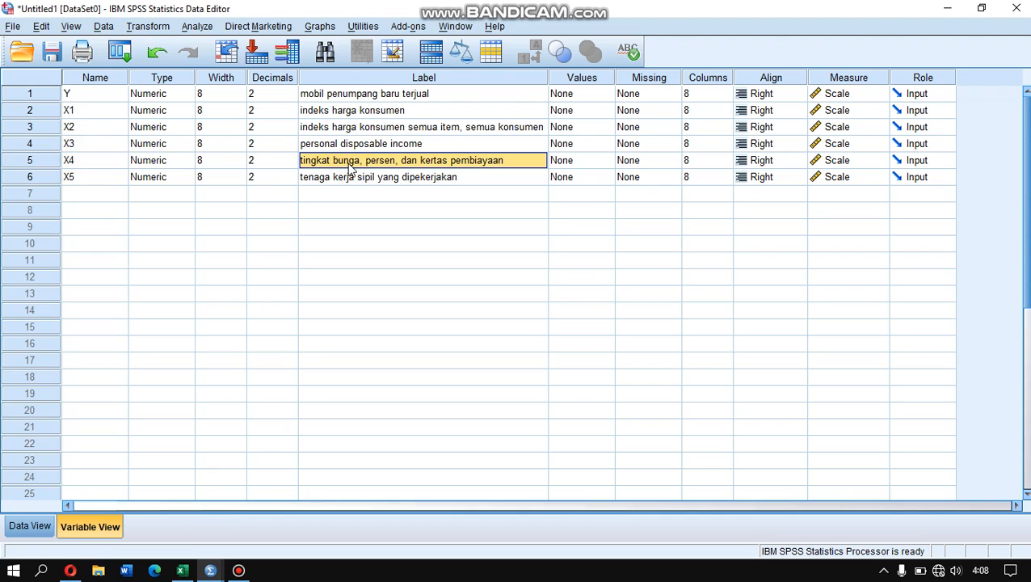
left_click(111, 179)
left_click(384, 179)
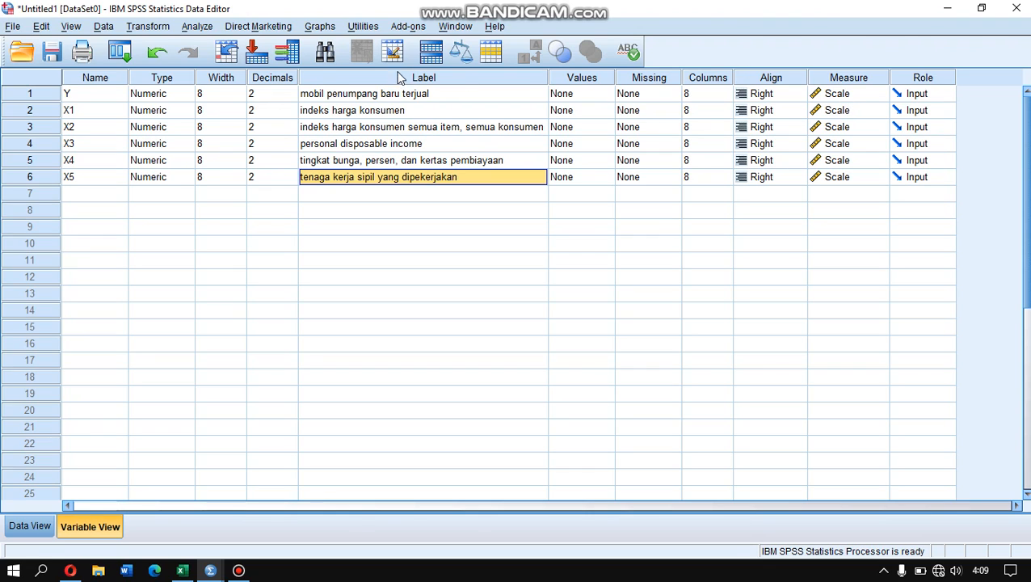
Open Linear Regression and reassign "mobil penumpang baru terjual" as the dependent variable
left_click(193, 26)
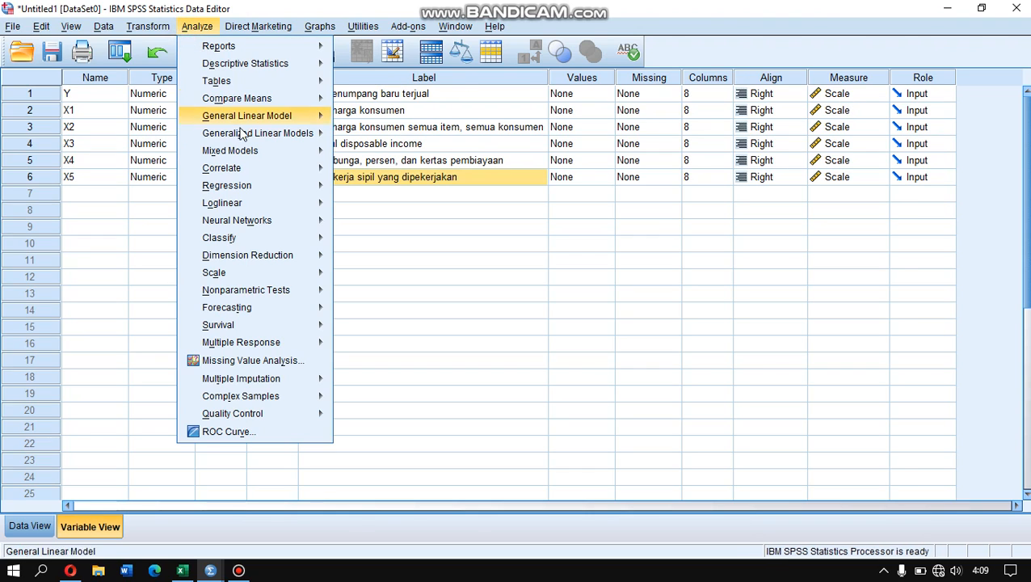
mouse_move(262, 189)
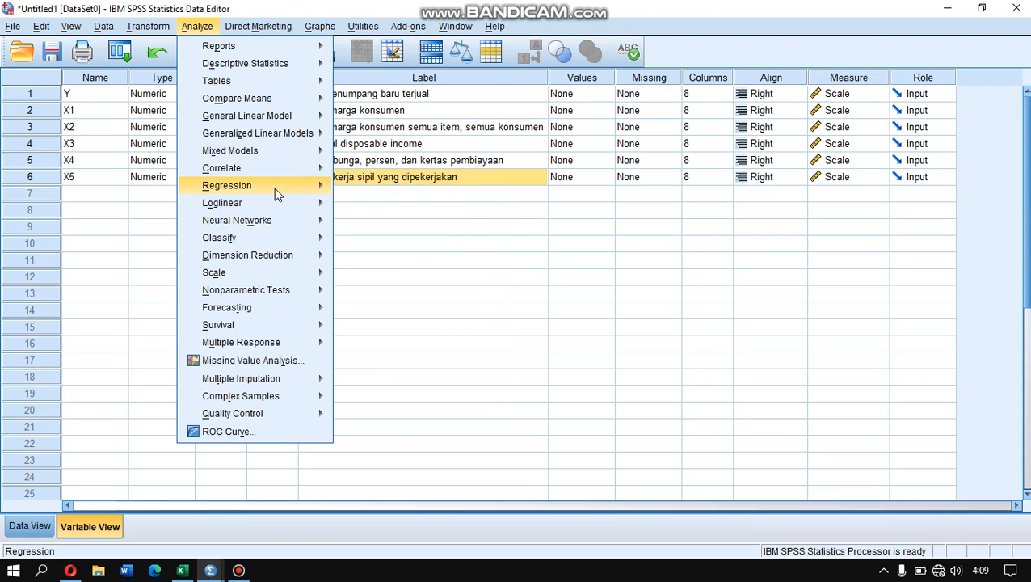
left_click(372, 207)
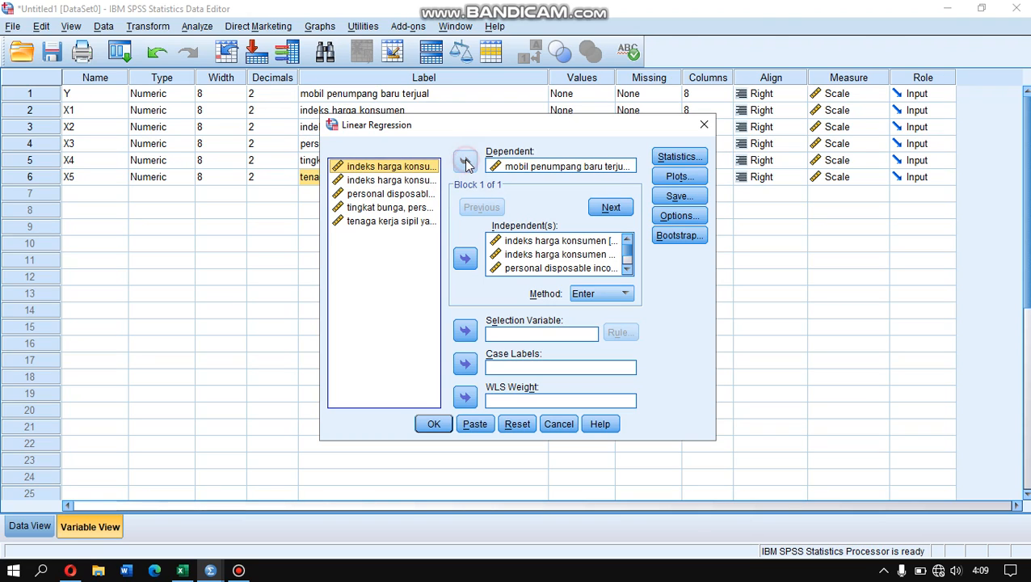
left_click(513, 166)
left_click(466, 162)
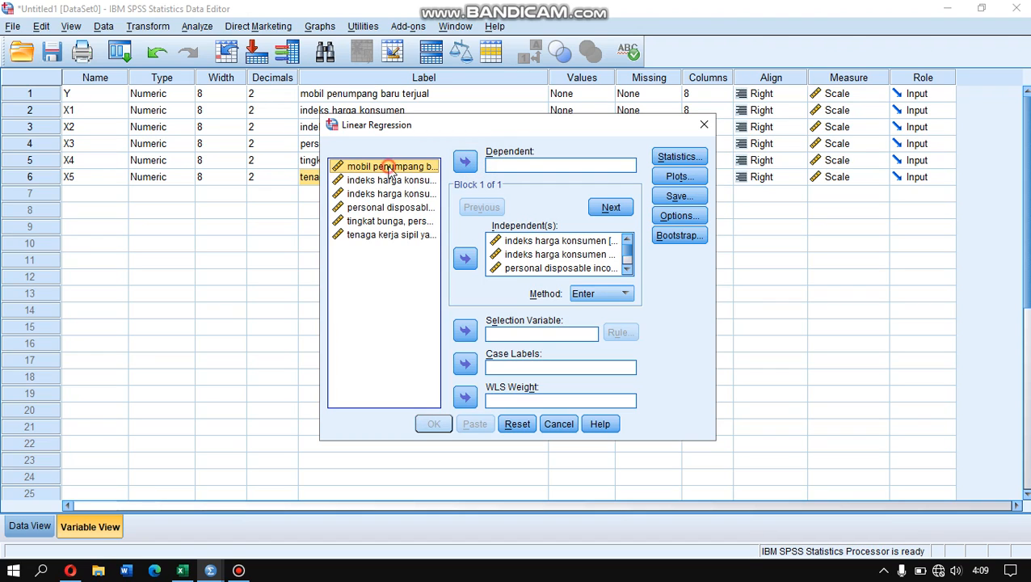
left_click(467, 163)
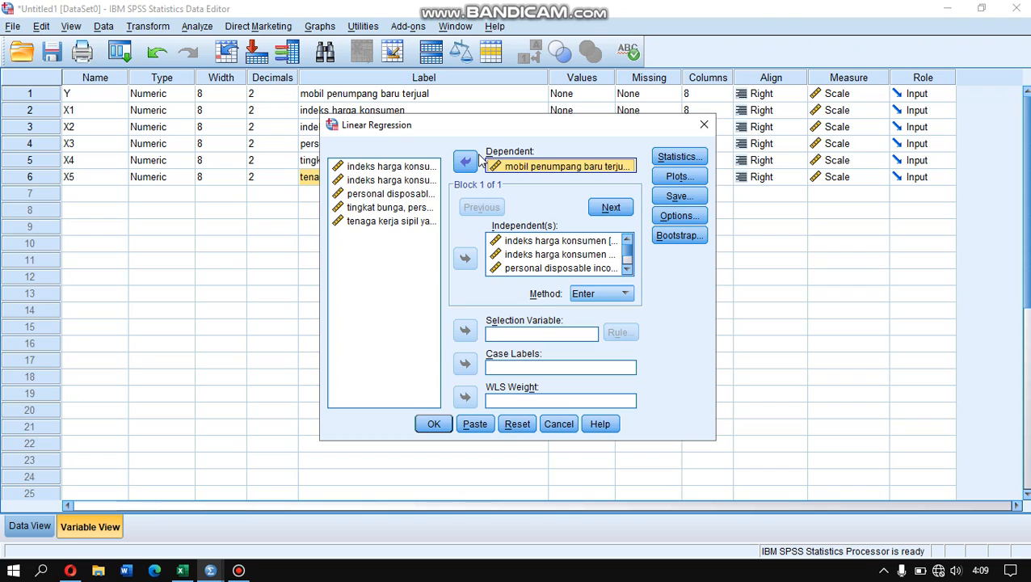
left_click(397, 167)
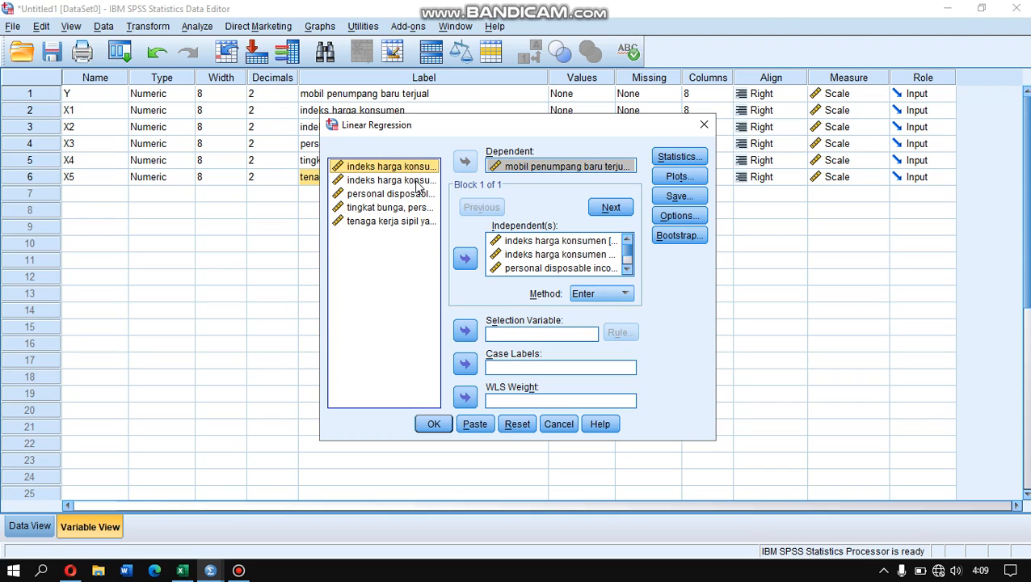
key("shift+Down")
key("shift+Down")
key("shift+Down")
key("shift+Down")
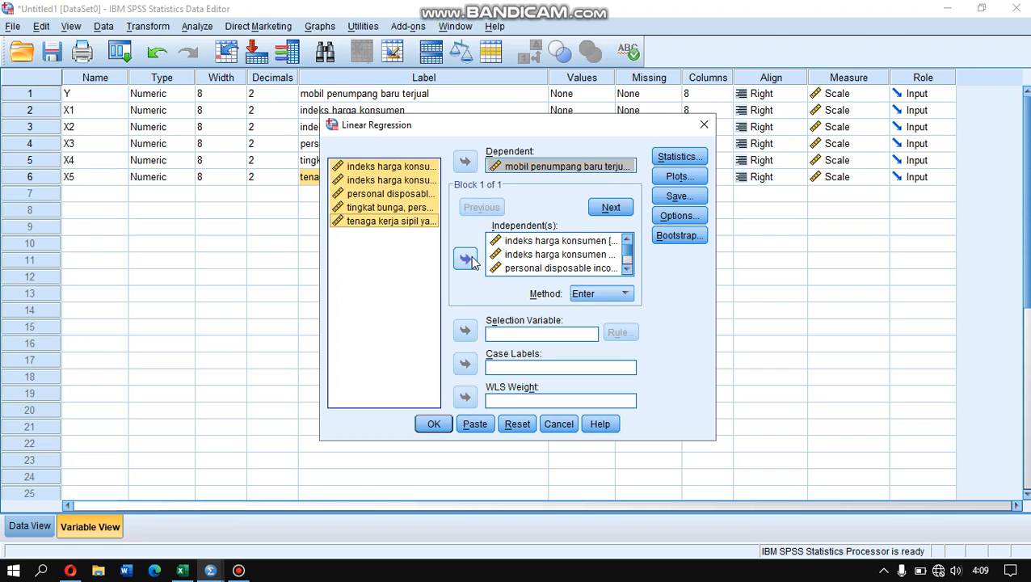
left_click(443, 255)
left_click(402, 283)
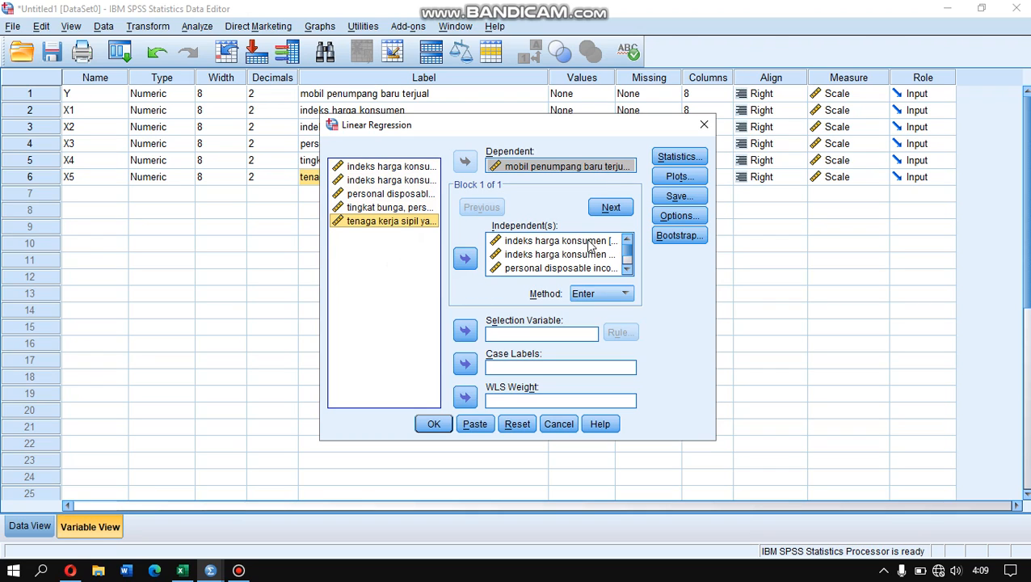
Check the regression's statistics options, including Collinearity diagnostics and Durbin-Watson, and its plot options with *ZPRED as Y and *SRESID as X
left_click(681, 159)
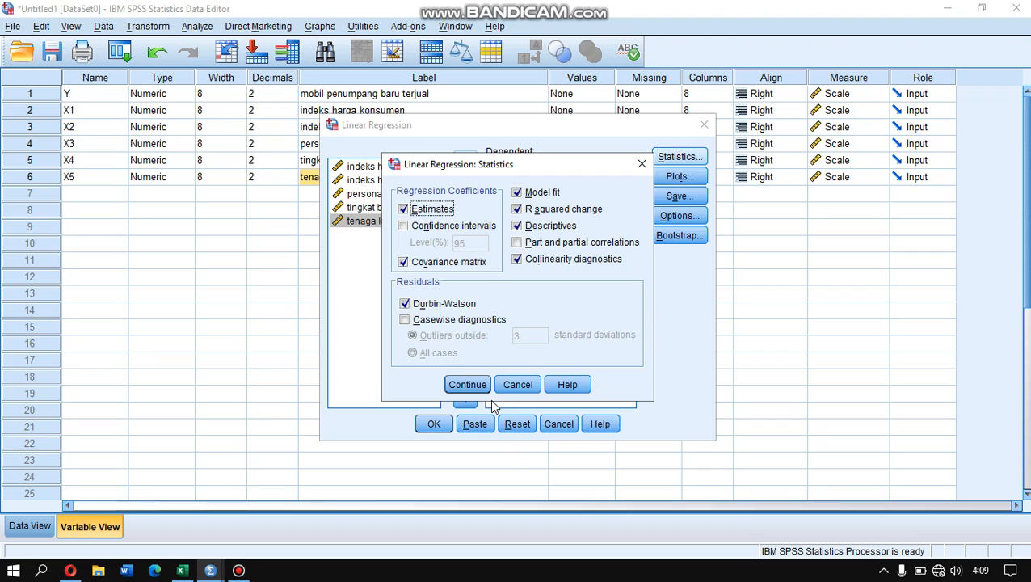
left_click(465, 384)
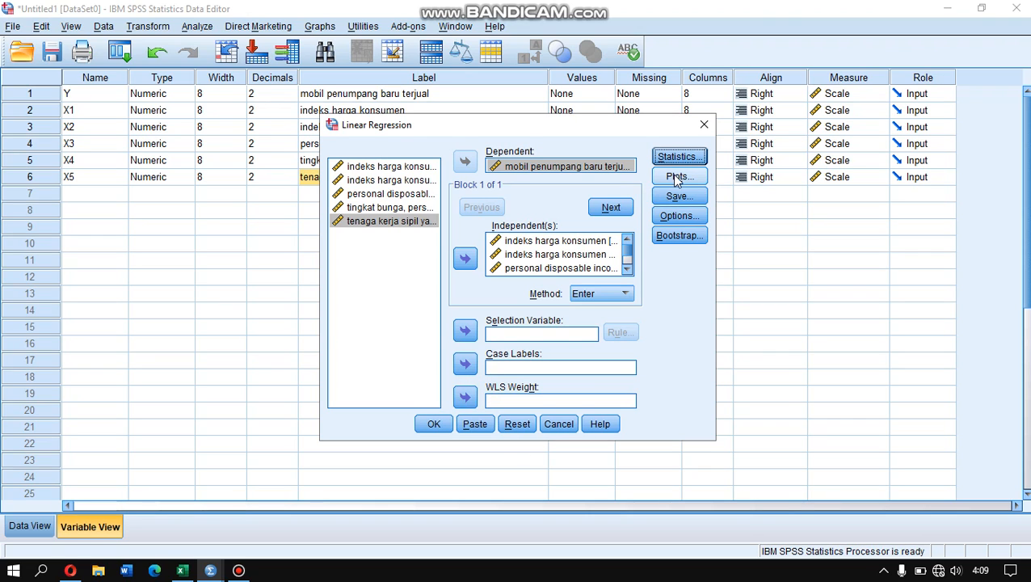
left_click(675, 175)
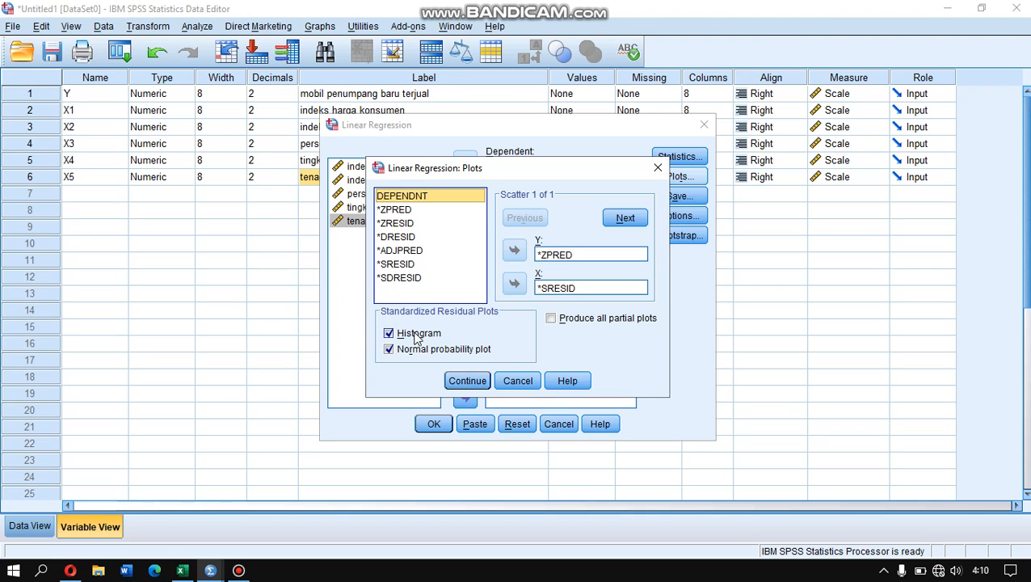
left_click(464, 381)
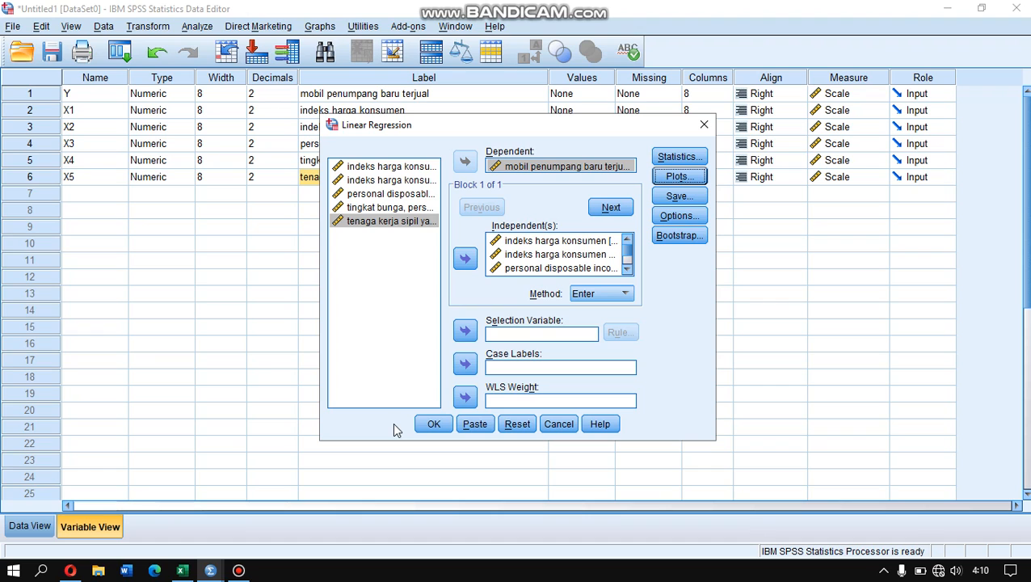
Switch to the regression output and examine the Normal P-P Plot of the standardized residual
mouse_move(211, 568)
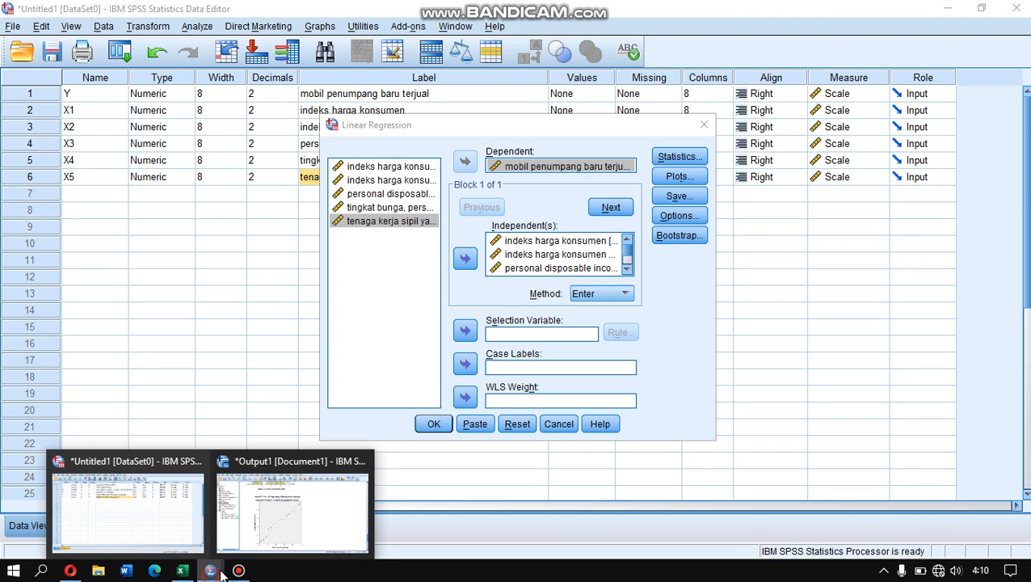
left_click(298, 520)
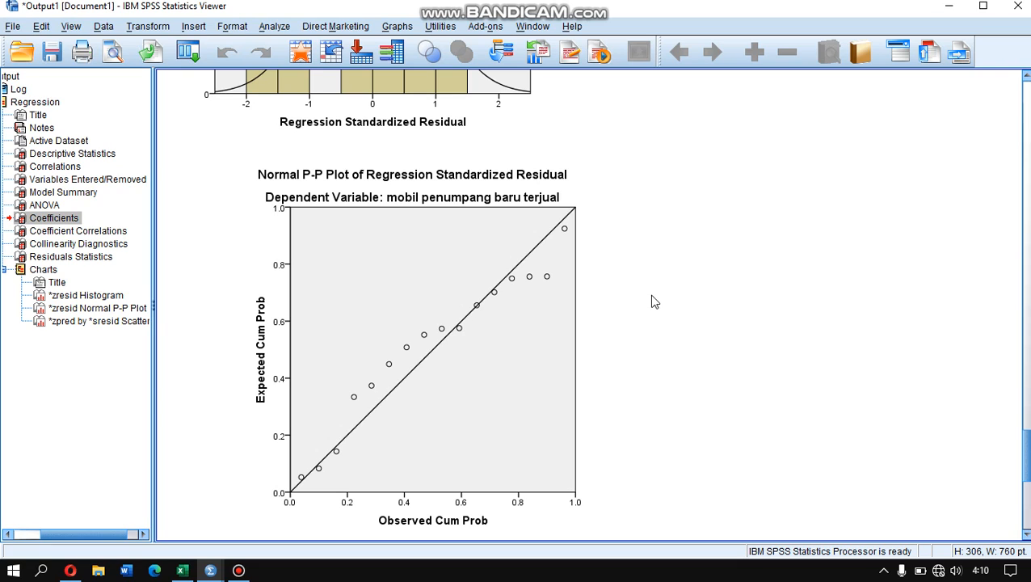
left_click(645, 300)
scroll(719, 228, "down", 2)
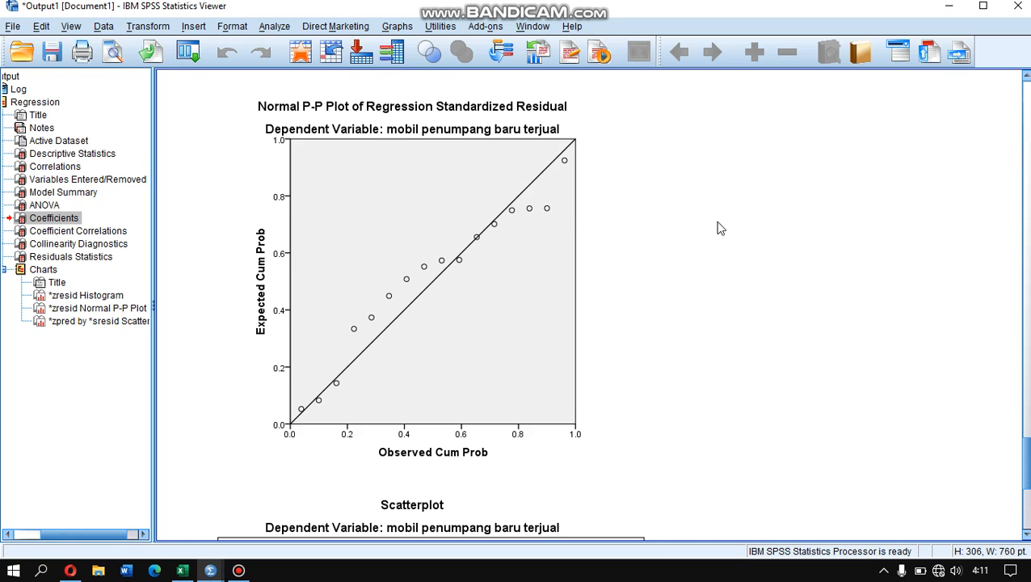
Examine Tolerance and VIF in the Coefficients table, along with the Coefficient Correlations and Collinearity Diagnostics tables
scroll(700, 234, "up", 15)
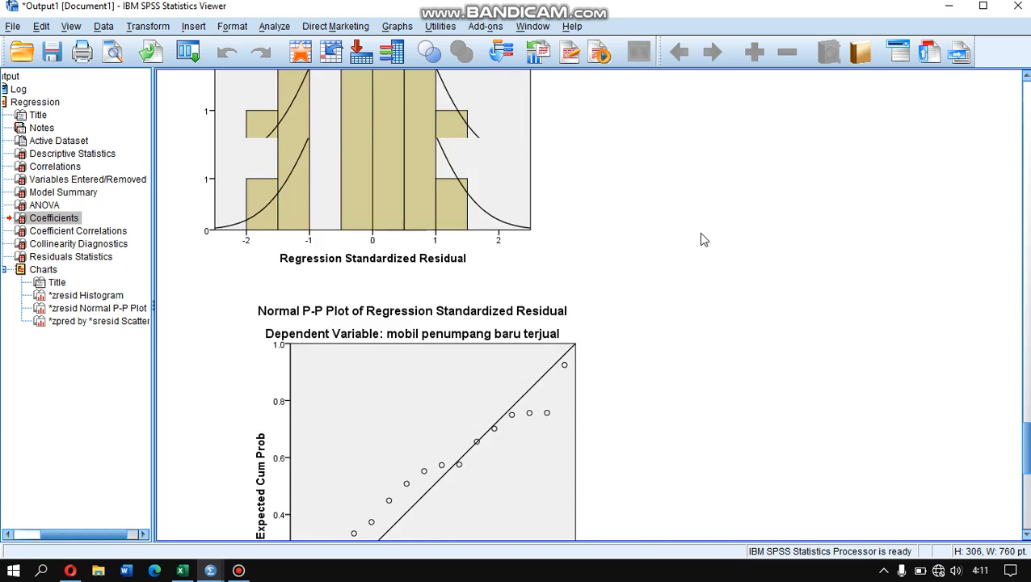
scroll(701, 236, "up", 15)
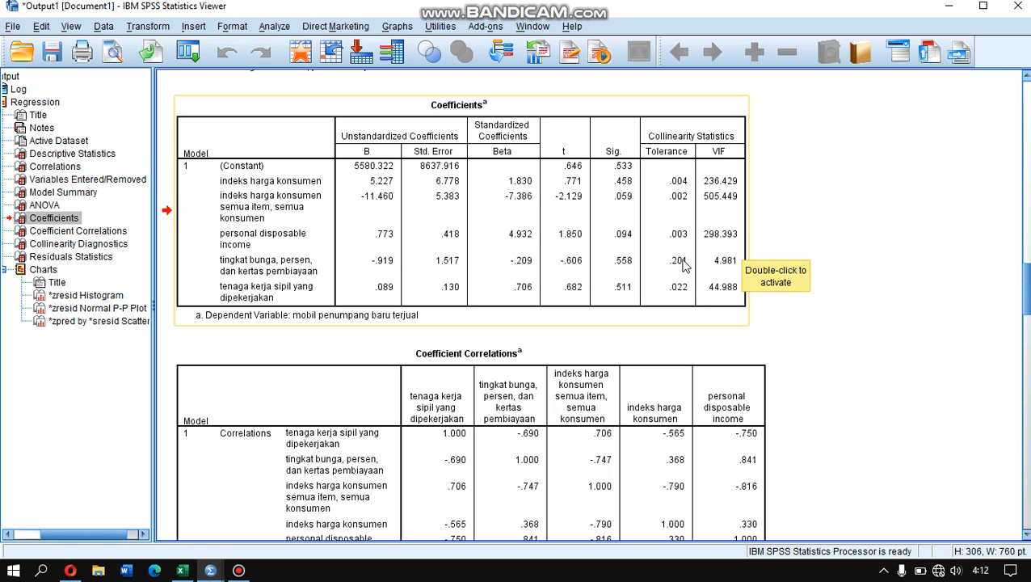
scroll(818, 232, "down", 5)
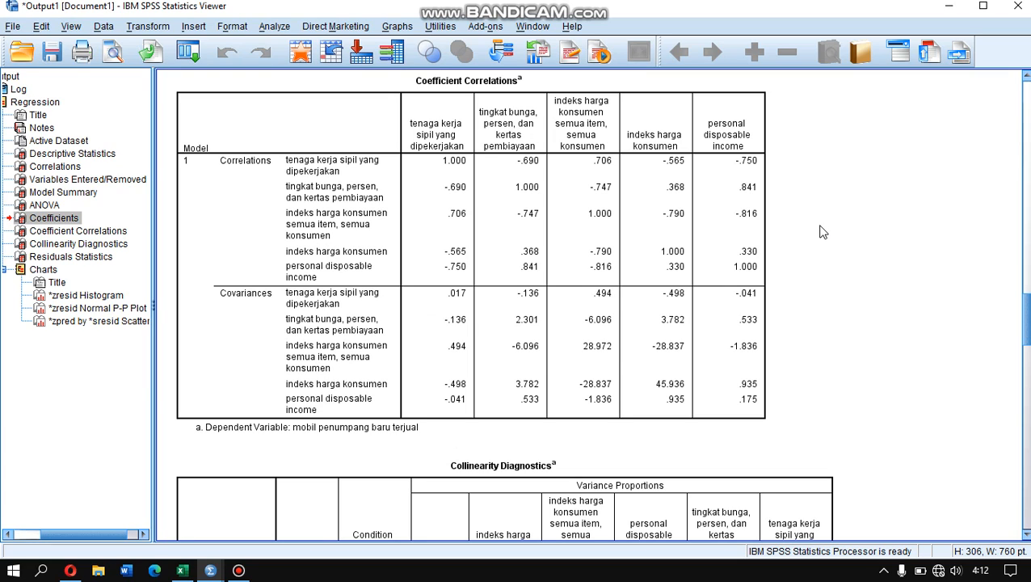
scroll(836, 230, "down", 15)
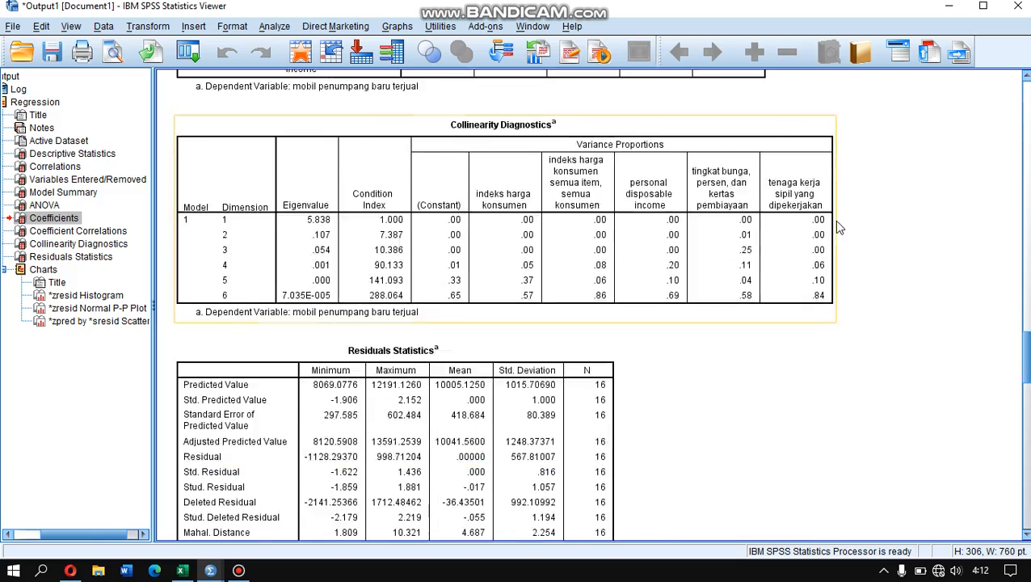
scroll(839, 228, "up", 8)
scroll(838, 228, "up", 20)
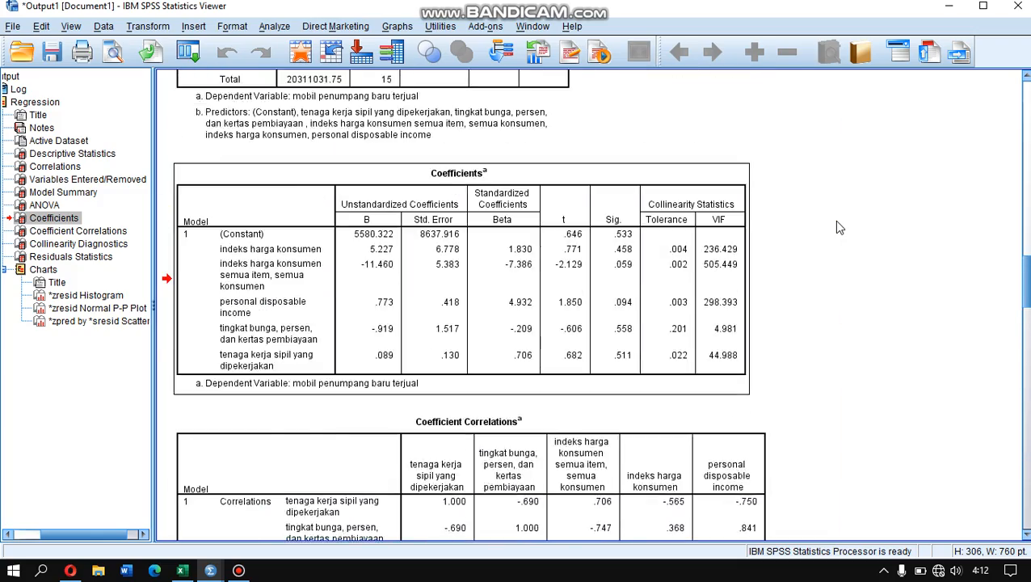
Look through the output from Descriptive Statistics down and examine the scatterplot of standardized predicted values against studentized residuals
scroll(838, 228, "up", 8)
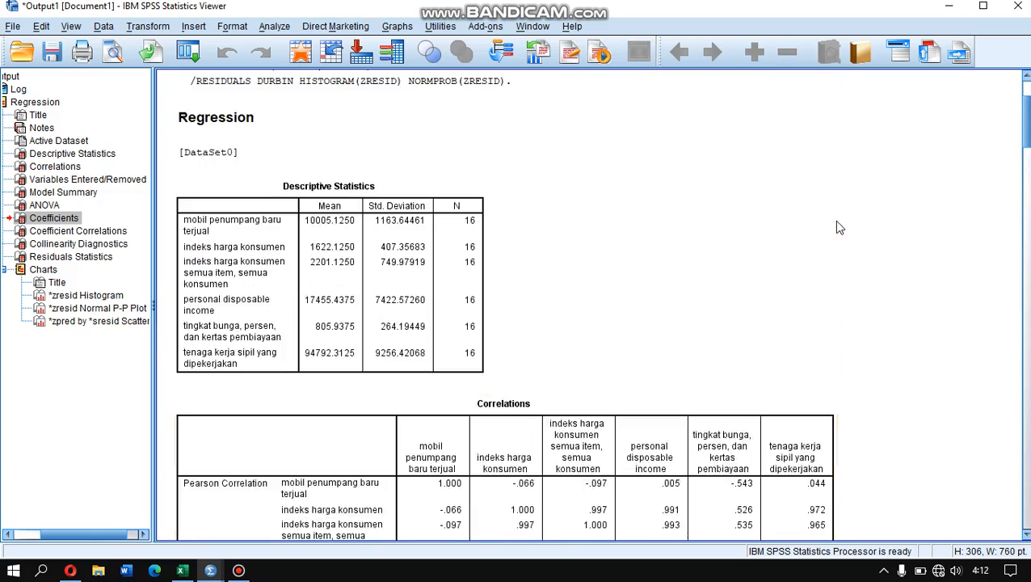
scroll(839, 228, "down", 15)
scroll(838, 228, "down", 10)
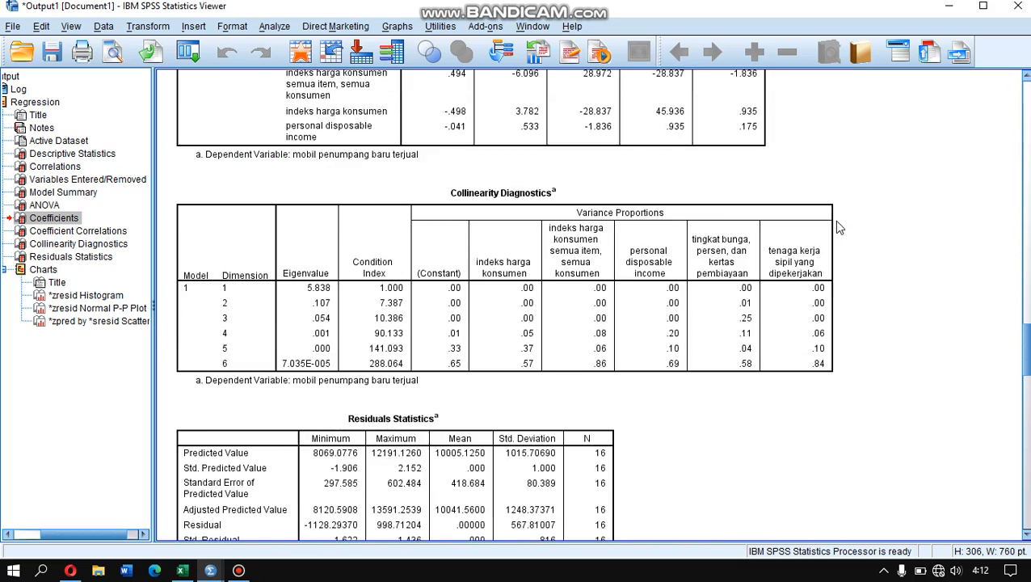
scroll(838, 228, "down", 15)
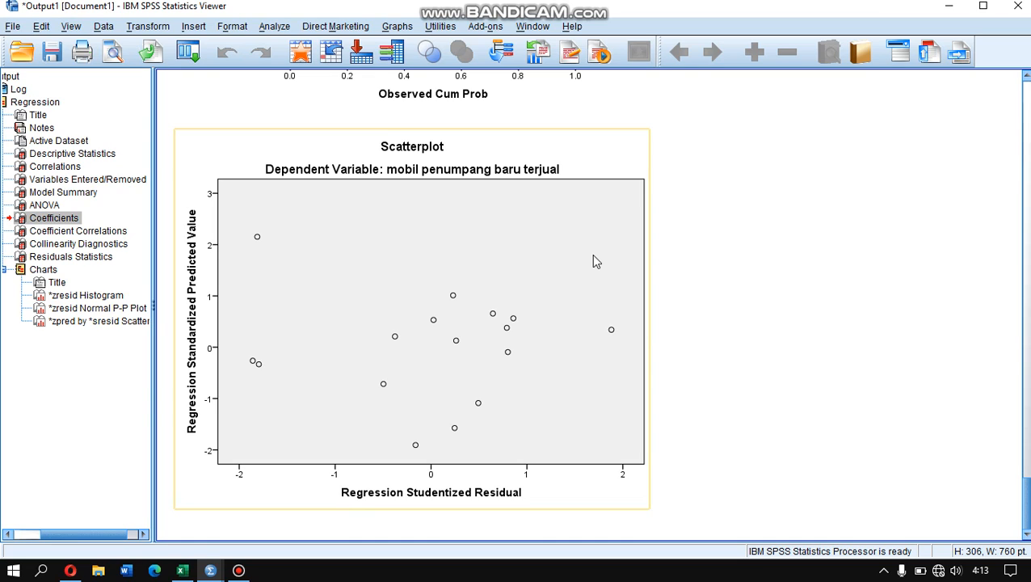
left_click(709, 214)
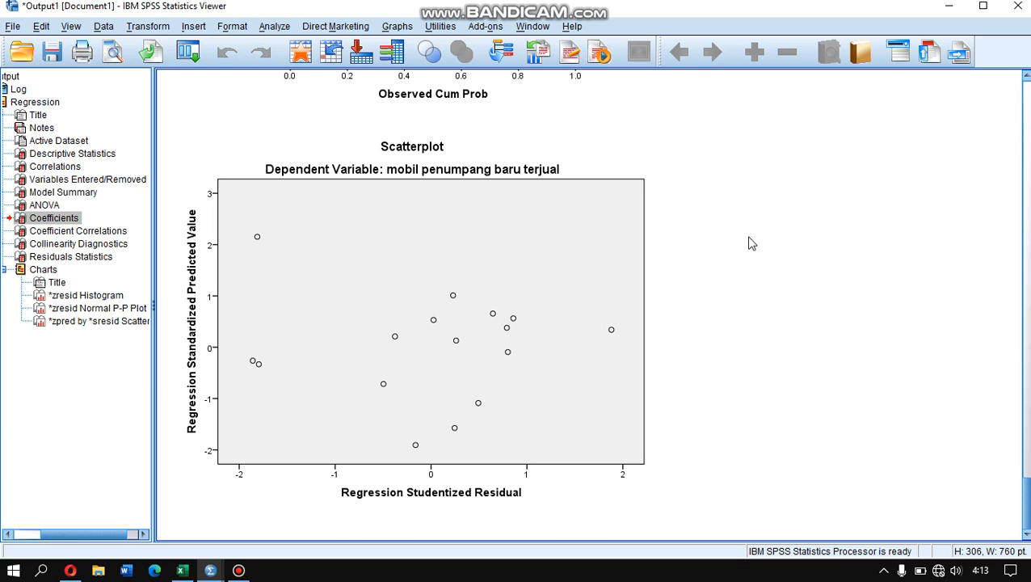
left_click(600, 300)
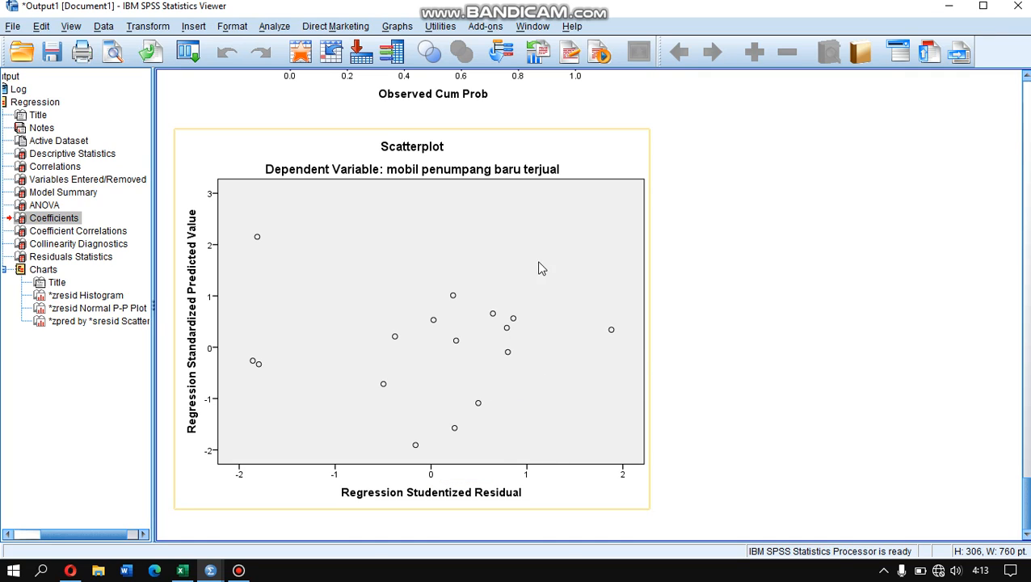
left_click(841, 265)
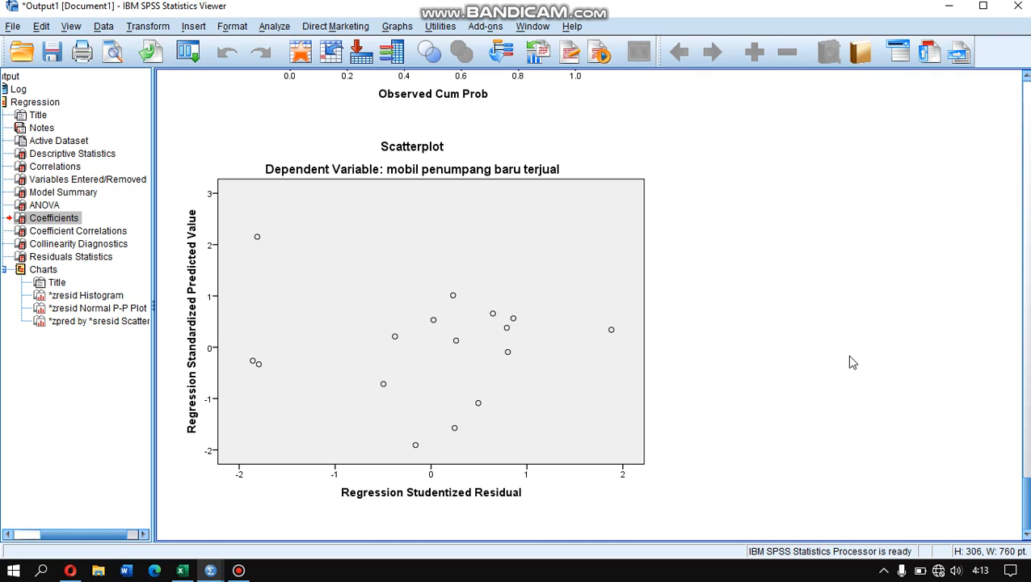
Return to the Model Summary table in the regression output and examine its Durbin-Watson statistic to check for autocorrelation
scroll(850, 362, "up", 3)
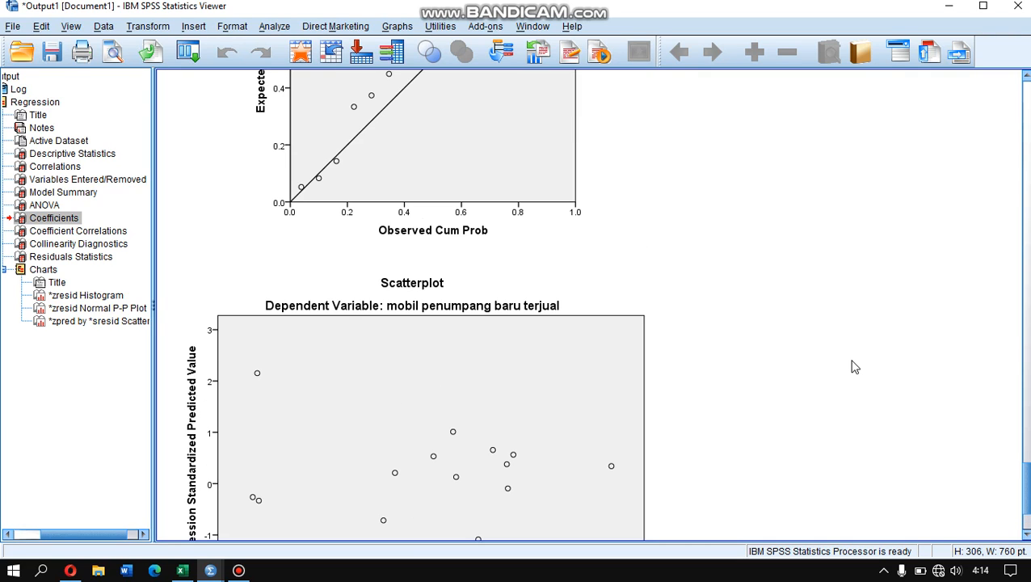
scroll(855, 367, "up", 13)
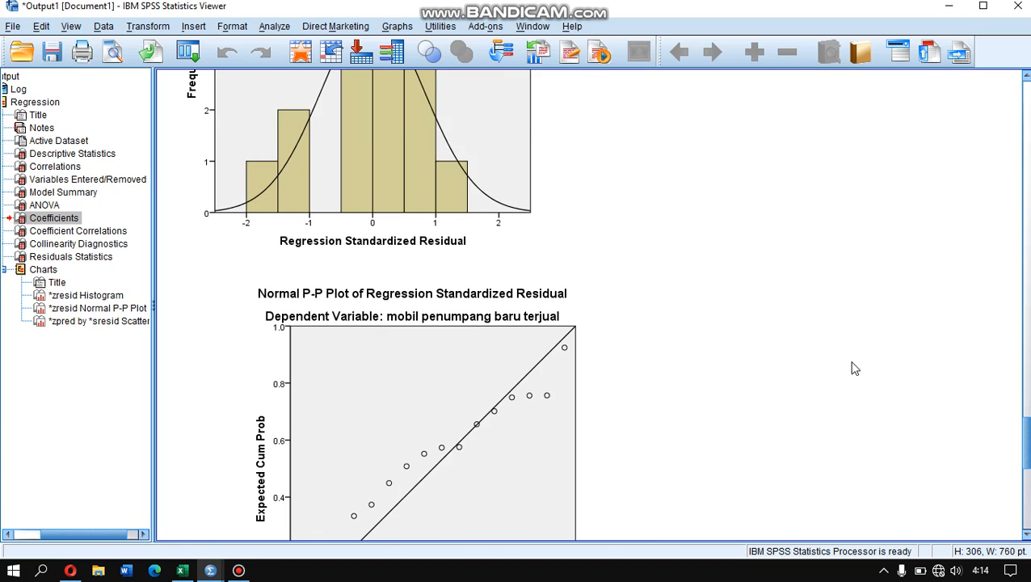
scroll(856, 369, "up", 12)
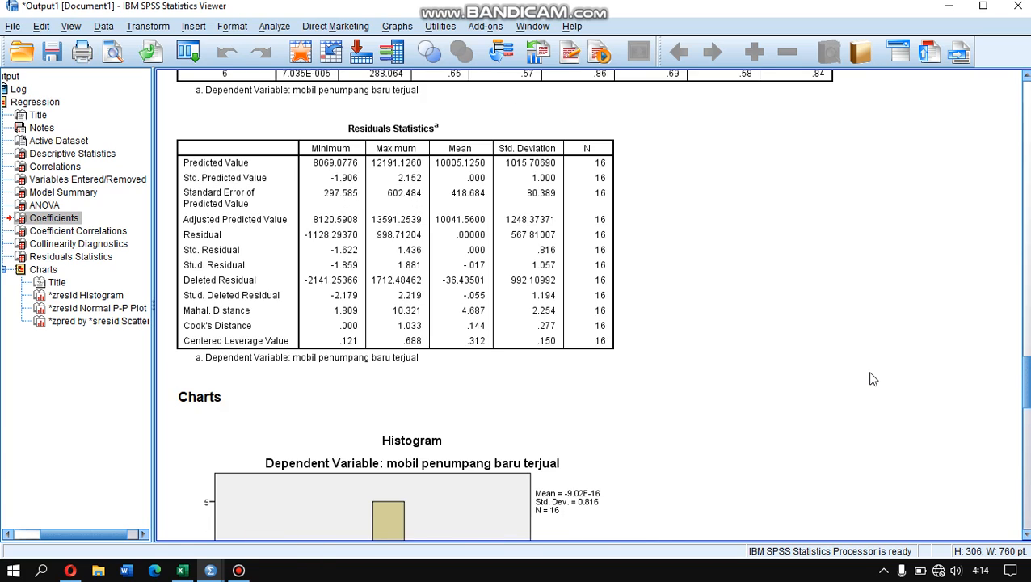
scroll(878, 379, "up", 12)
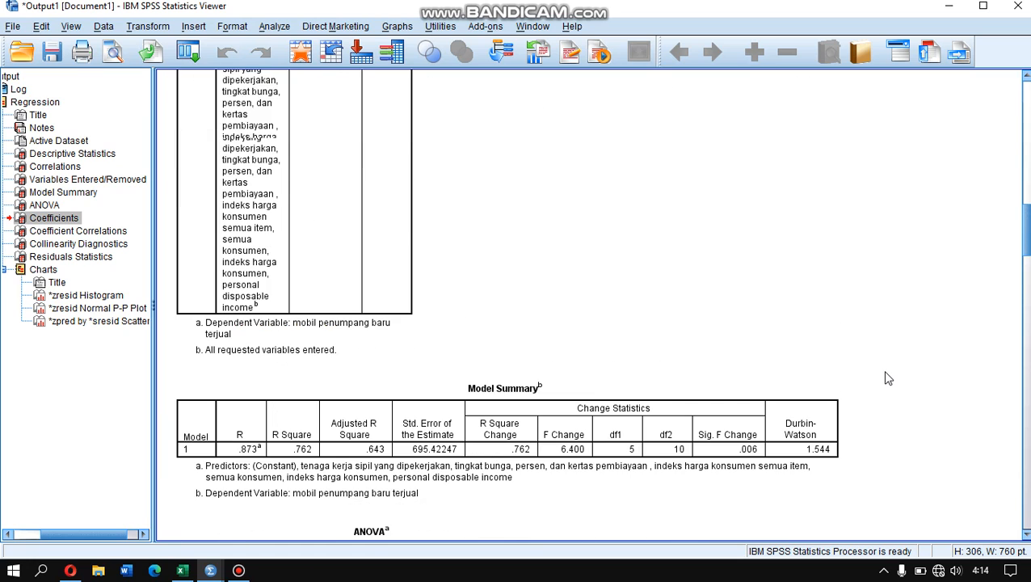
scroll(888, 378, "down", 2)
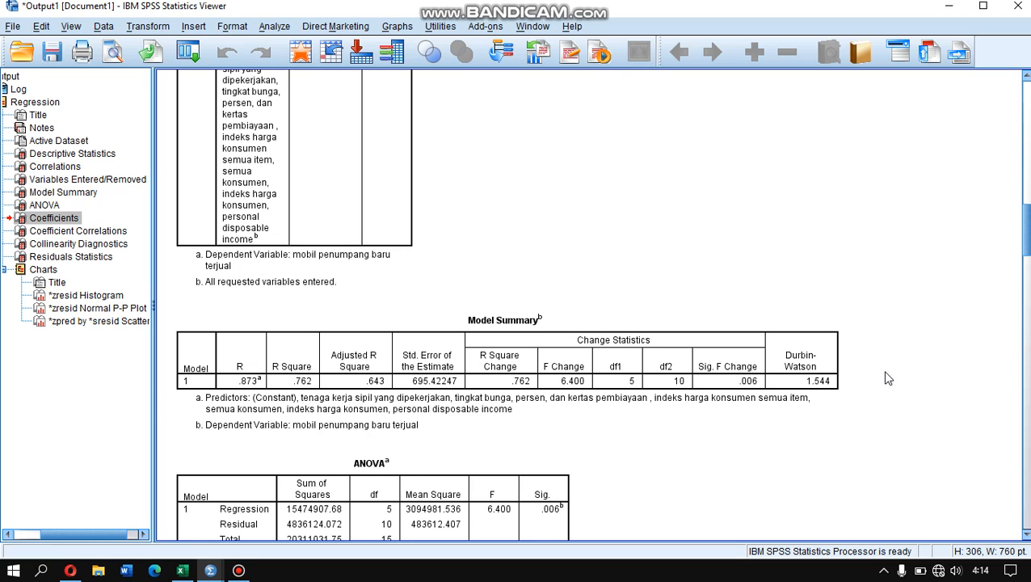
left_click(821, 367)
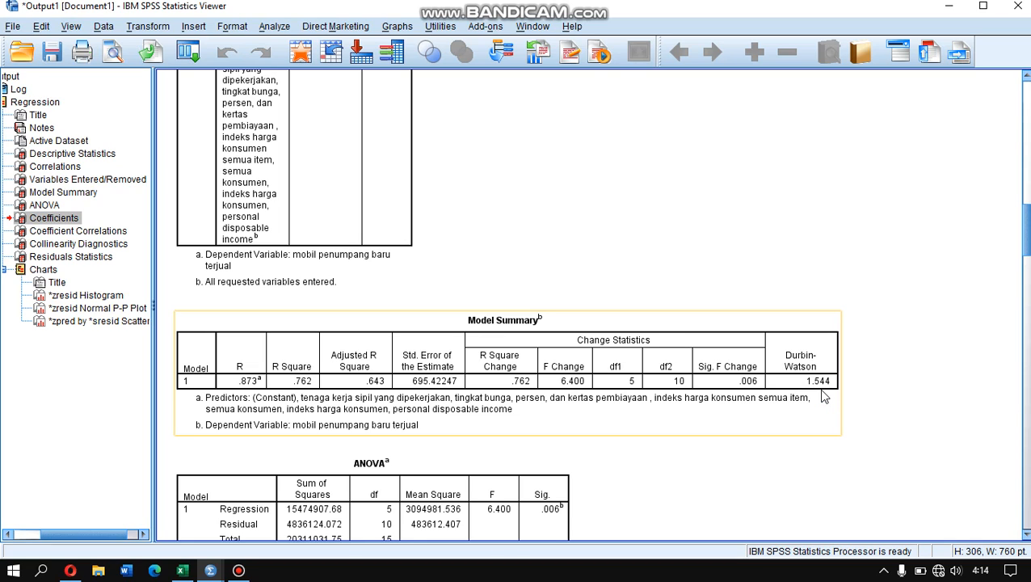
left_click(921, 338)
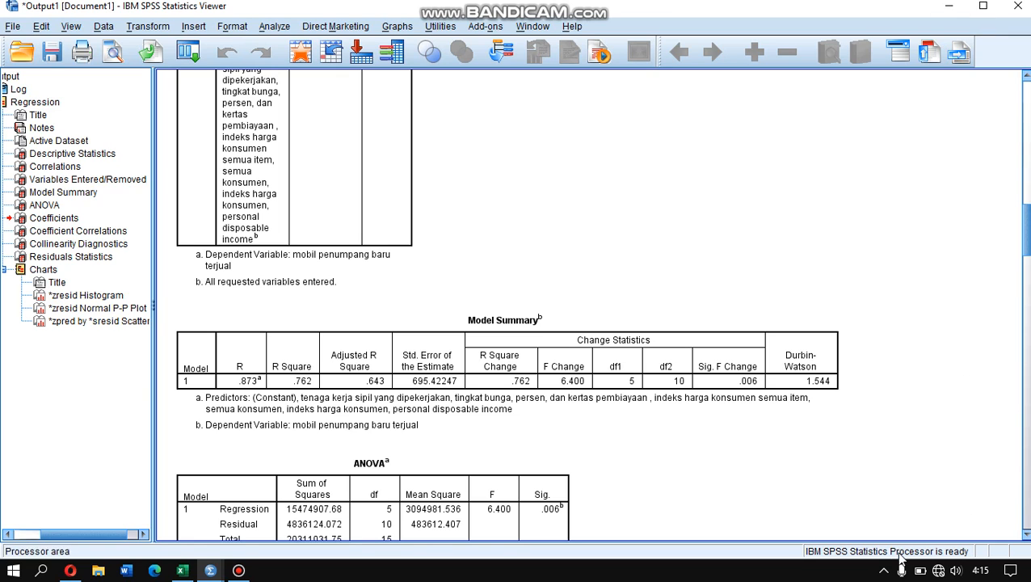
left_click(240, 570)
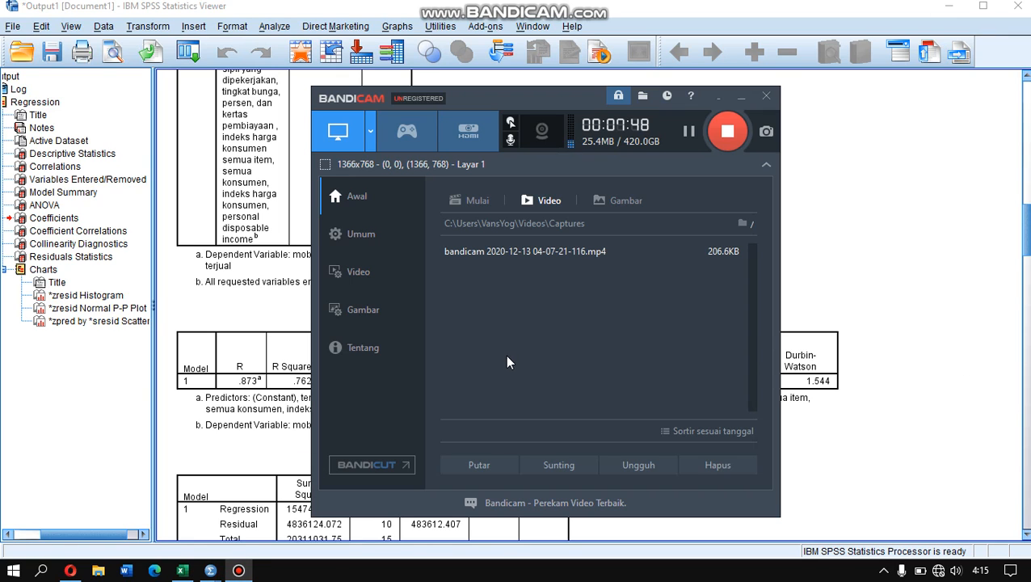